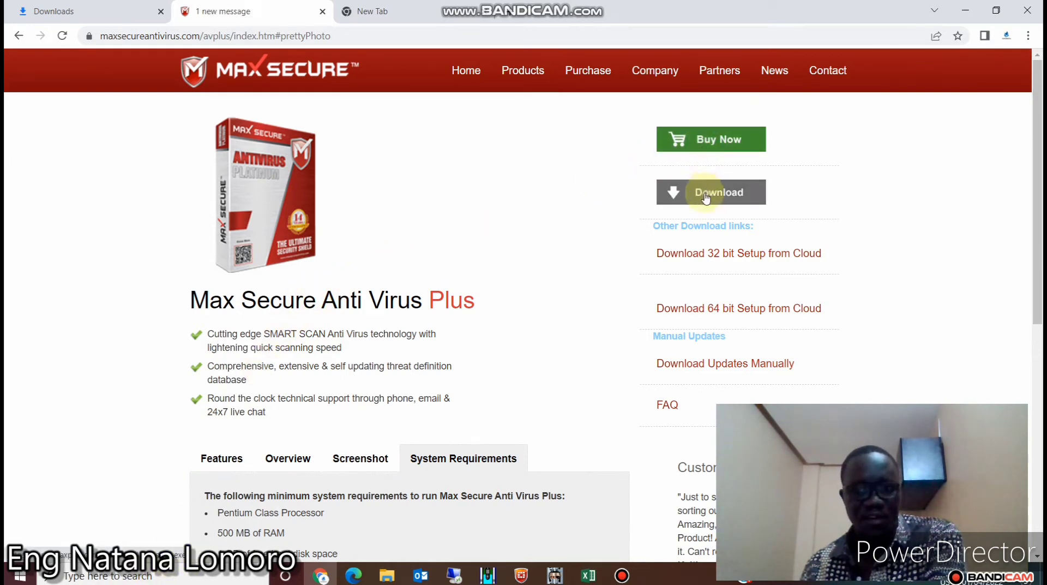
# In a new Chrome tab, open the Downloads list from the three-dot menu.
pyautogui.click(115, 5)
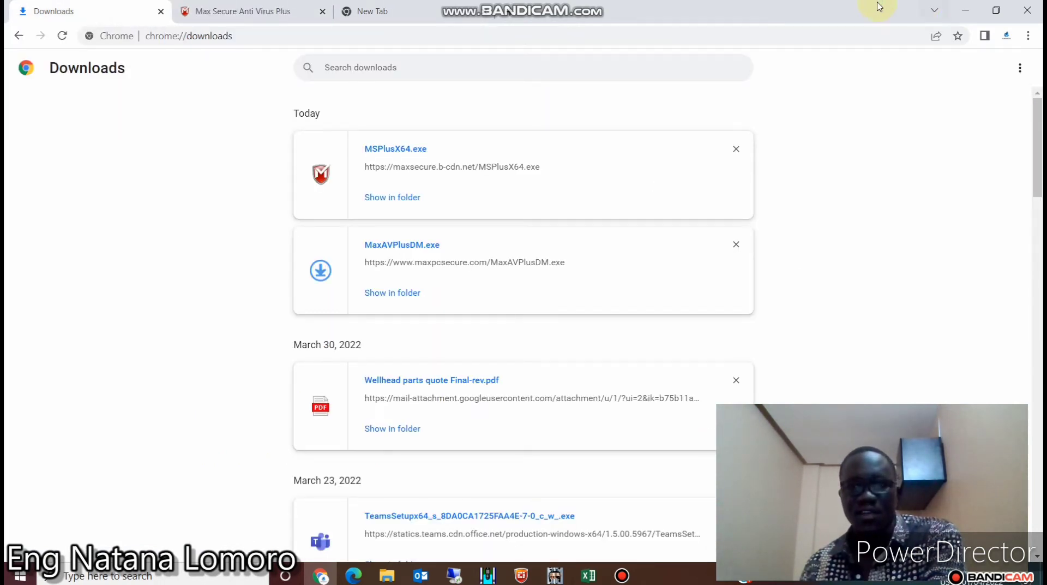
pyautogui.click(517, 10)
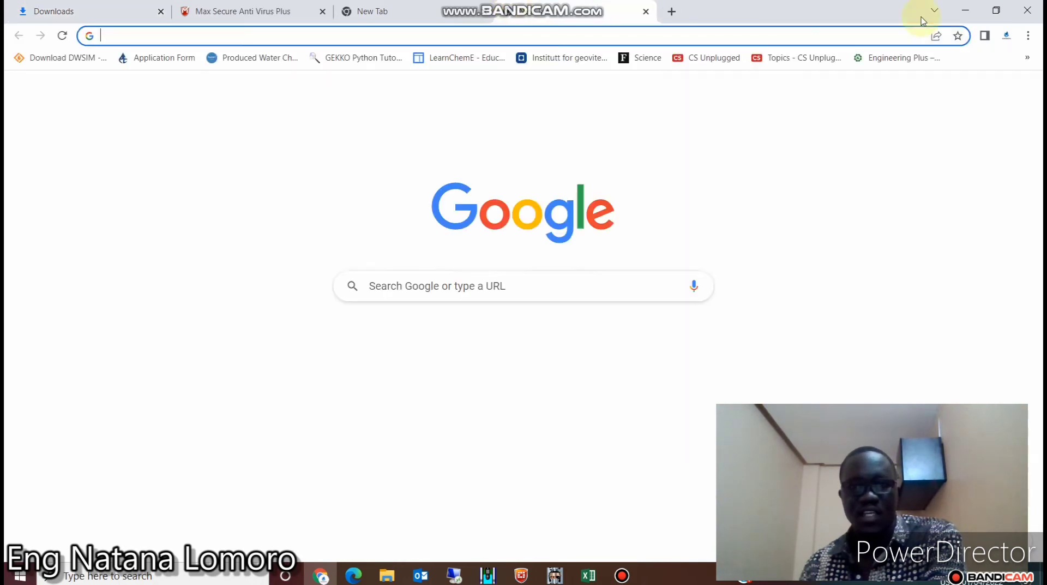
pyautogui.click(1030, 36)
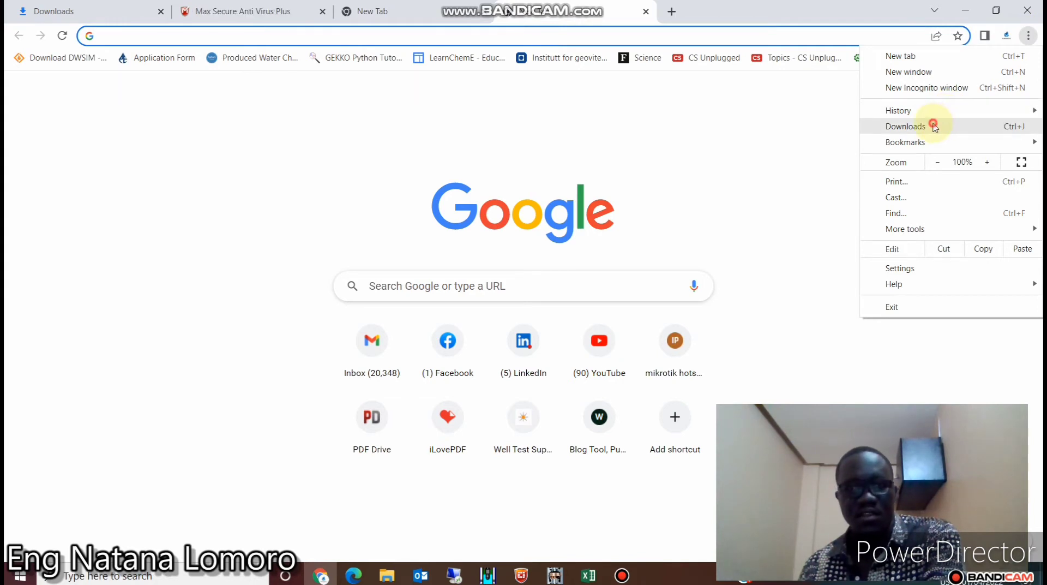
pyautogui.click(906, 126)
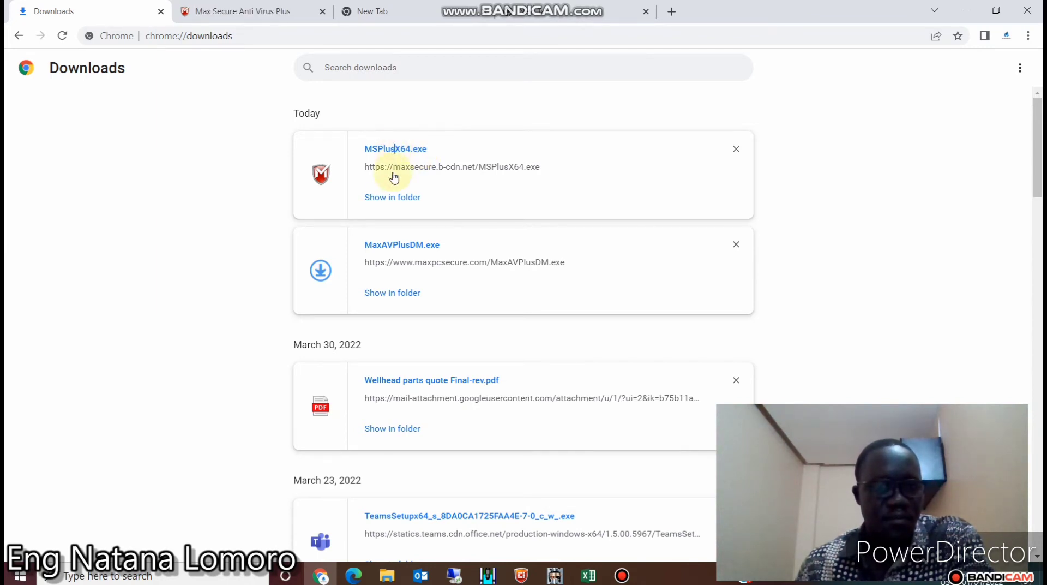
# Show MSPlusX64.exe in its Downloads folder and launch it.
pyautogui.click(391, 198)
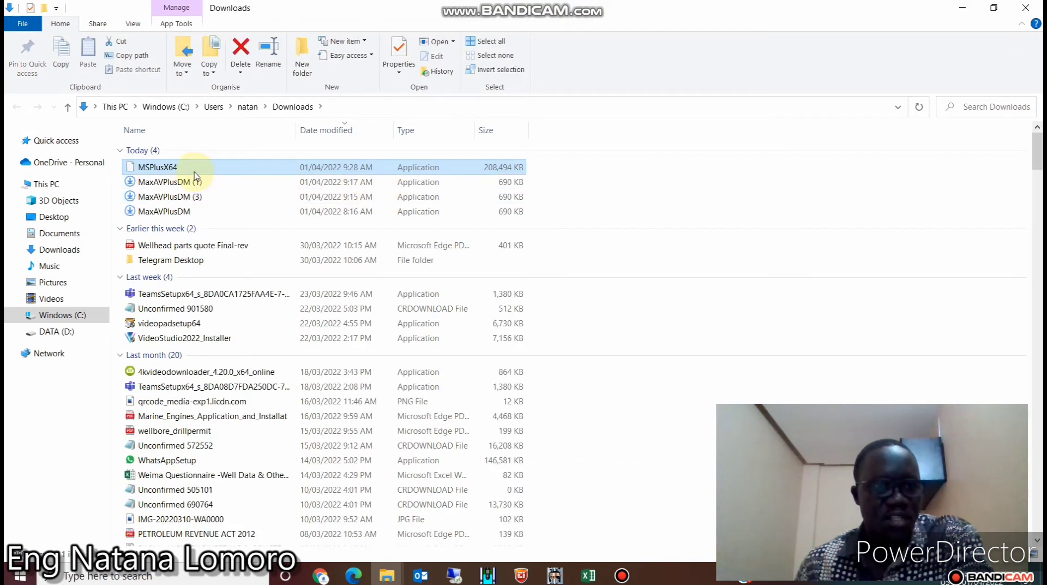
pyautogui.doubleClick(198, 171)
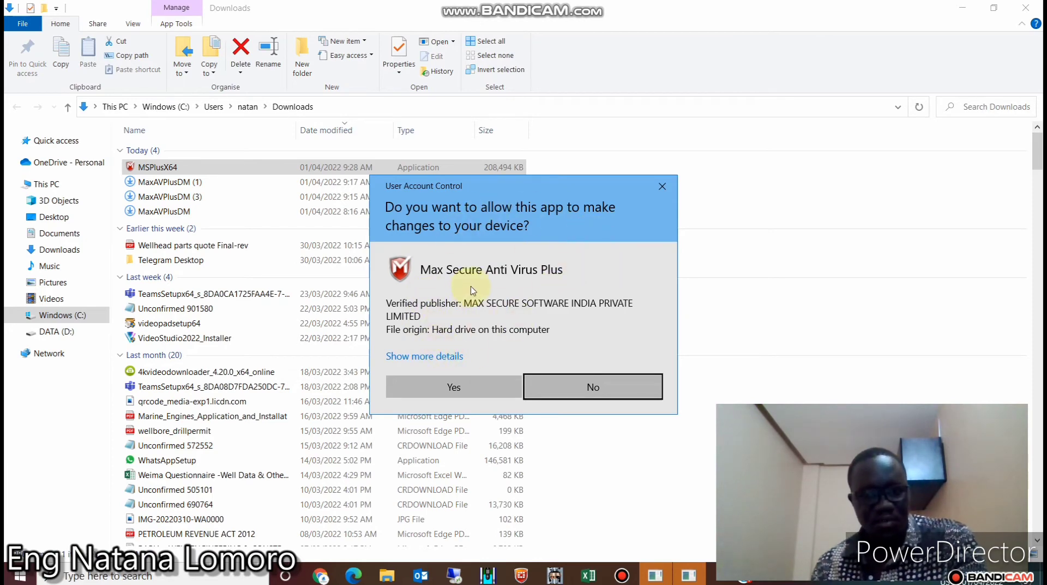
# Approve the UAC prompt and start setup with English as the language.
pyautogui.click(452, 387)
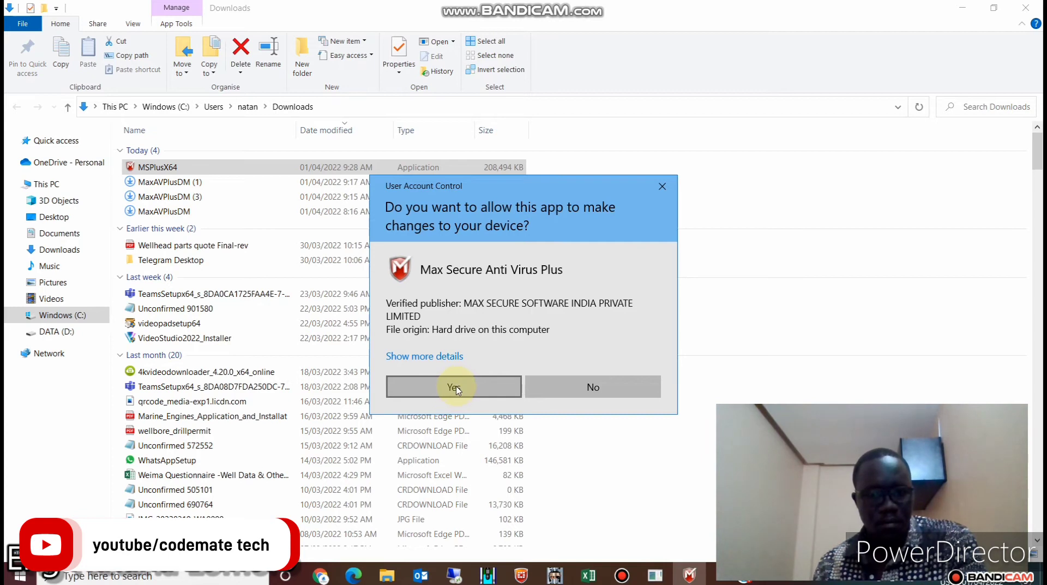
pyautogui.click(455, 388)
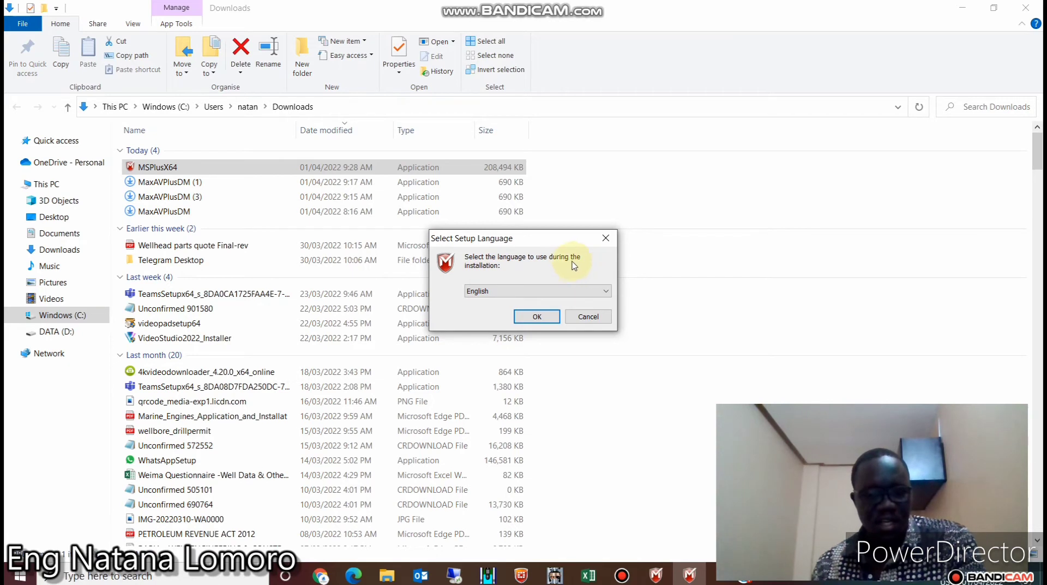
pyautogui.click(553, 292)
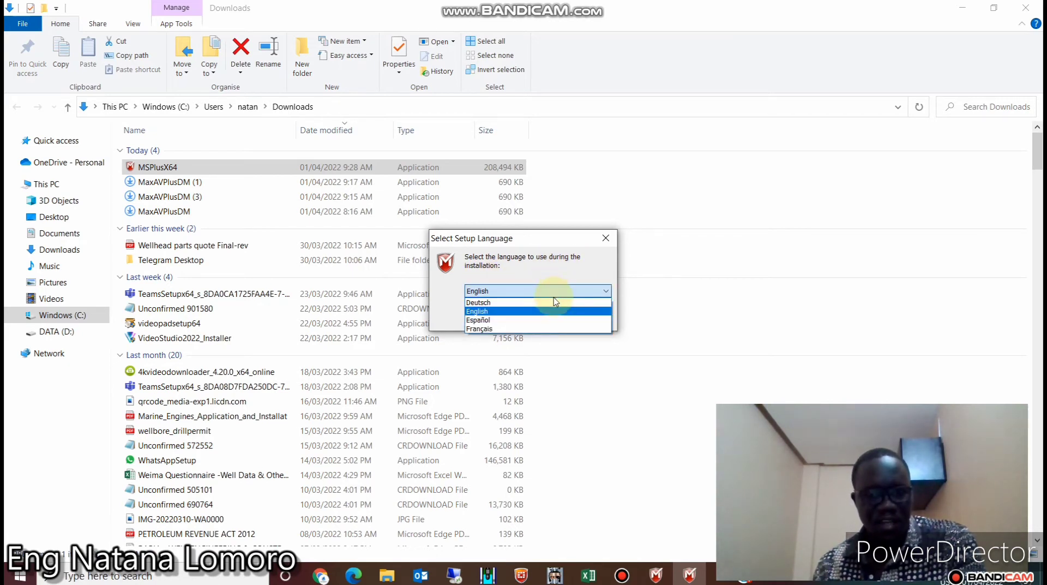
pyautogui.click(554, 291)
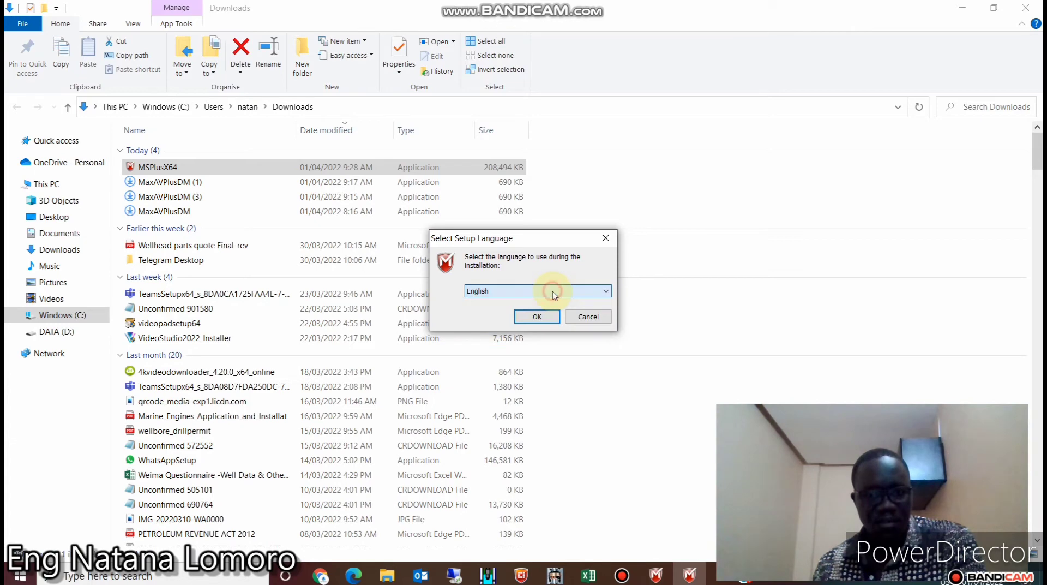
pyautogui.click(537, 316)
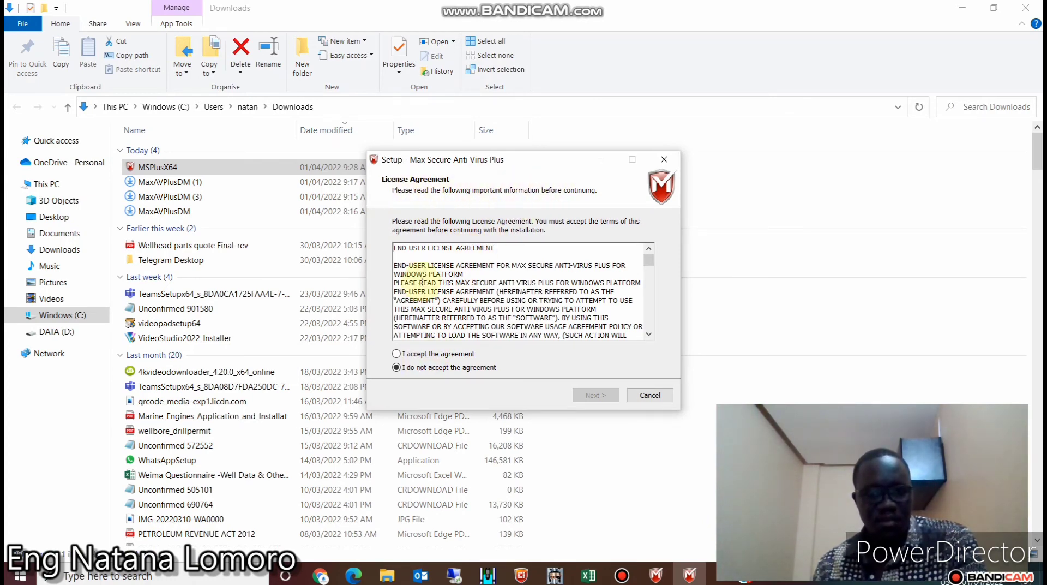
# Accept the license agreement and continue.
pyautogui.scroll(-1, 429, 261)
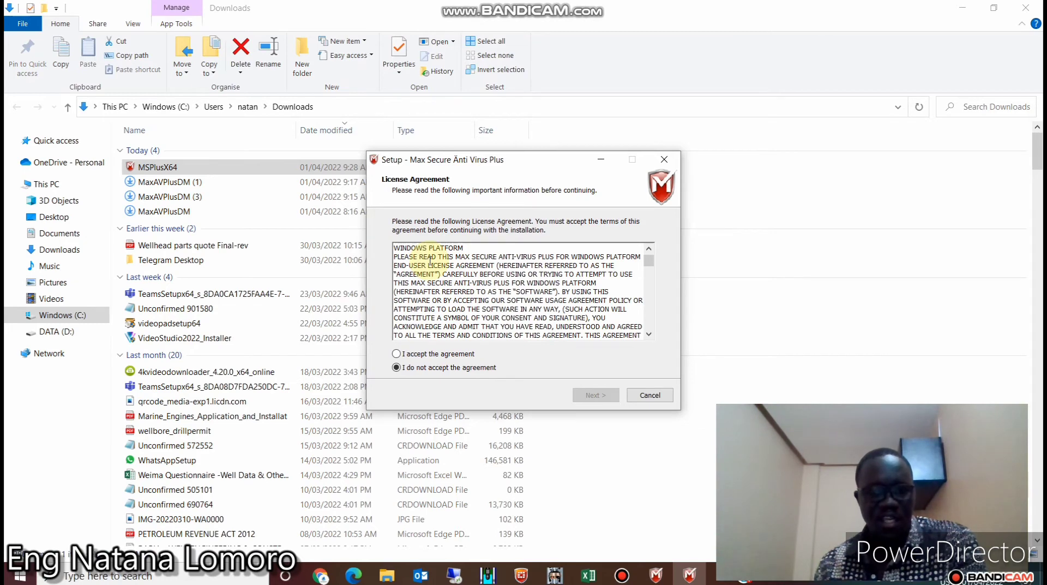
pyautogui.scroll(-3, 430, 261)
pyautogui.scroll(5, 430, 261)
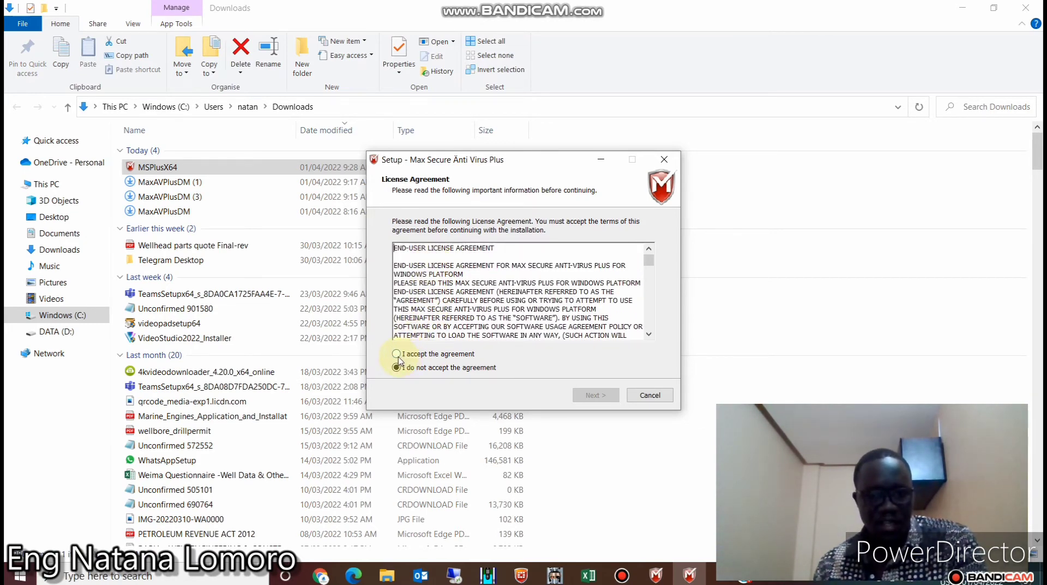
pyautogui.click(397, 355)
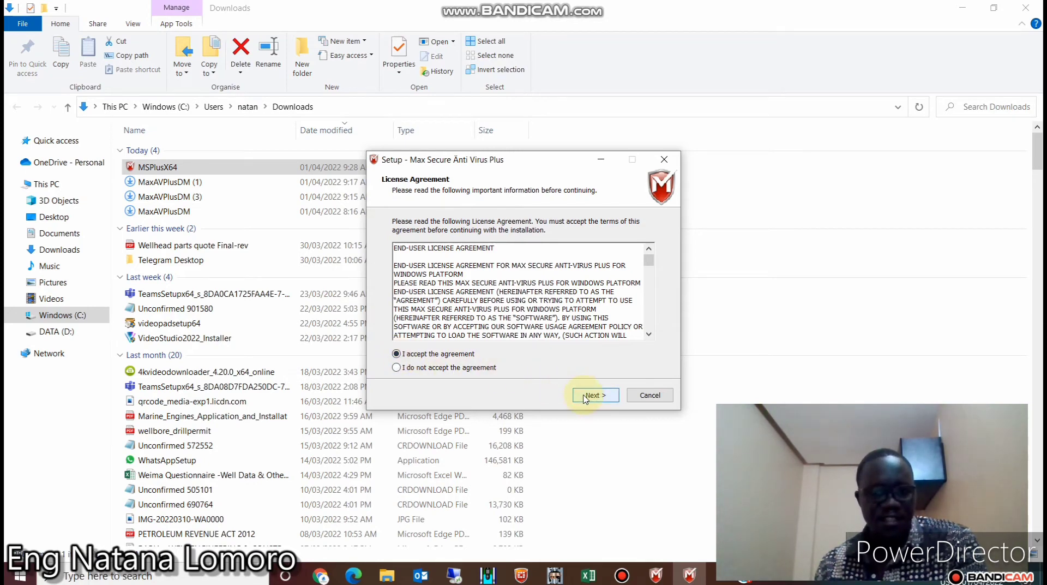
pyautogui.click(405, 371)
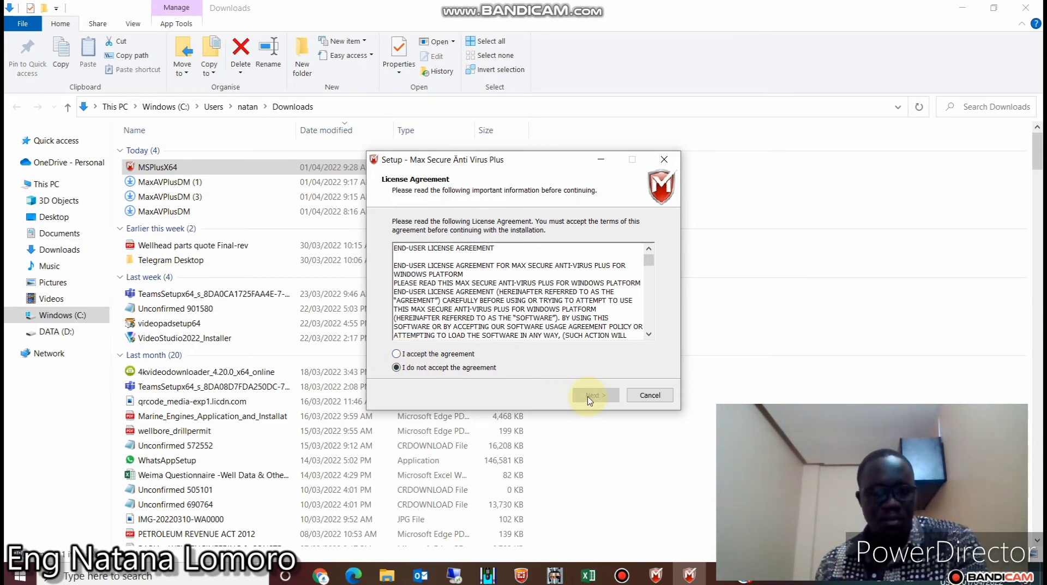
pyautogui.click(413, 355)
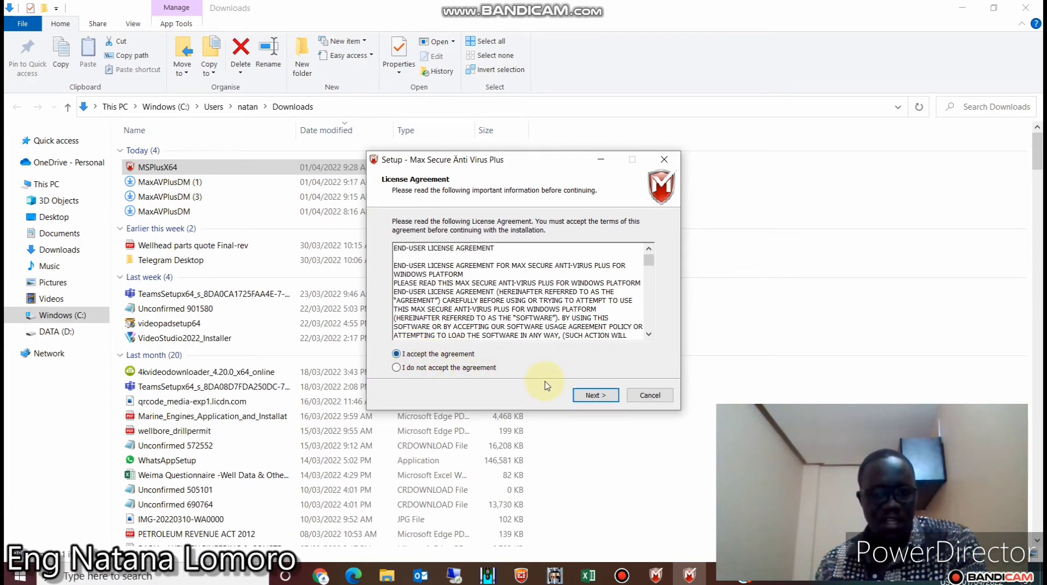
pyautogui.click(583, 399)
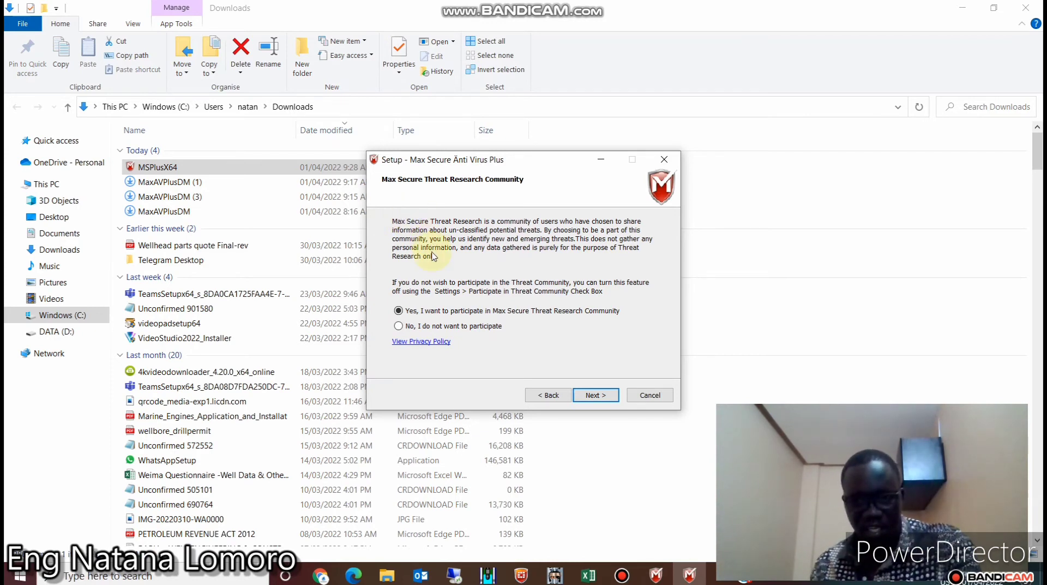
# Decline joining the Threat Research Community and move on.
pyautogui.click(401, 326)
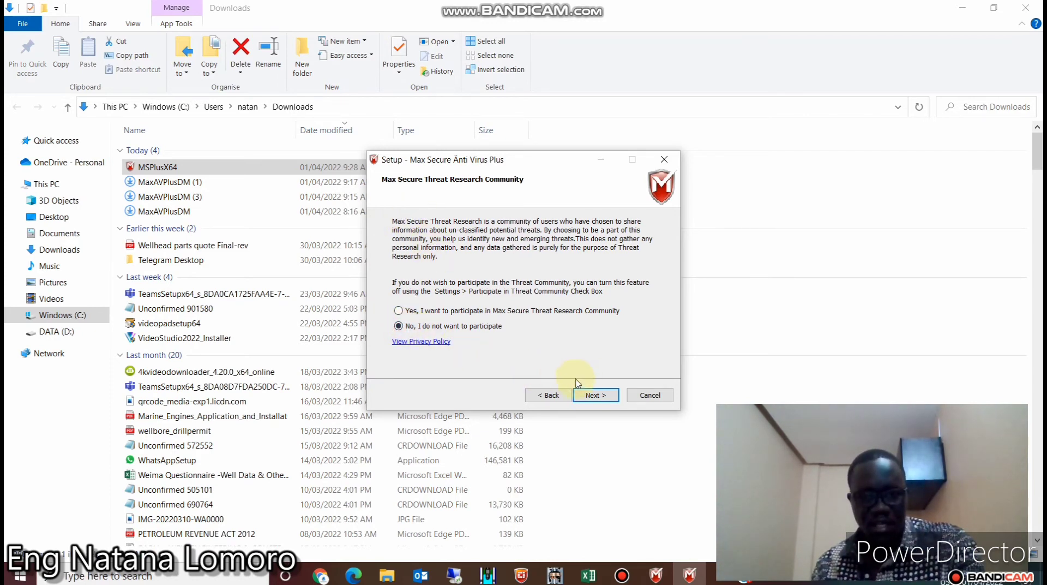
pyautogui.click(600, 397)
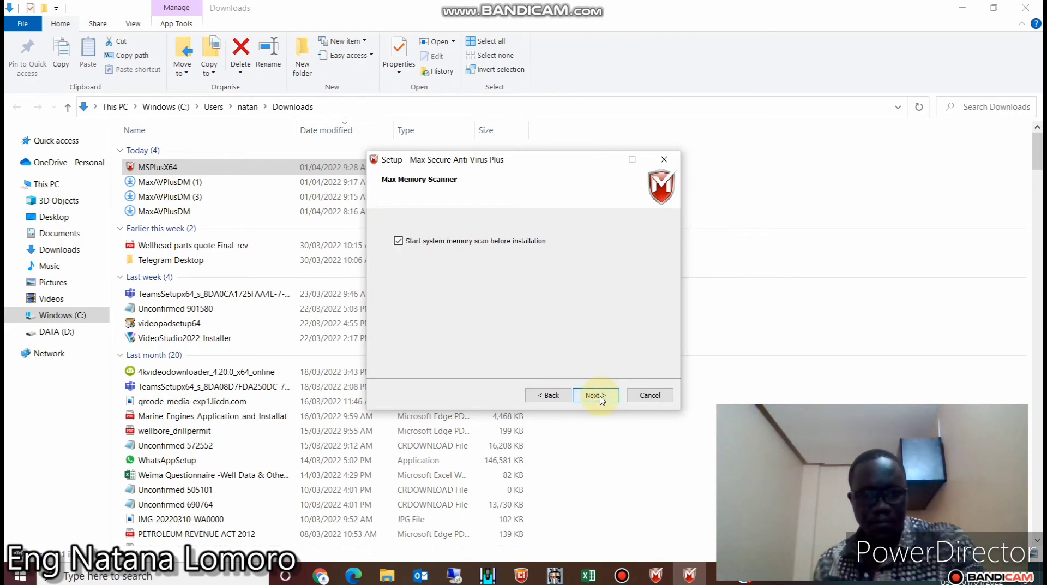
pyautogui.click(406, 250)
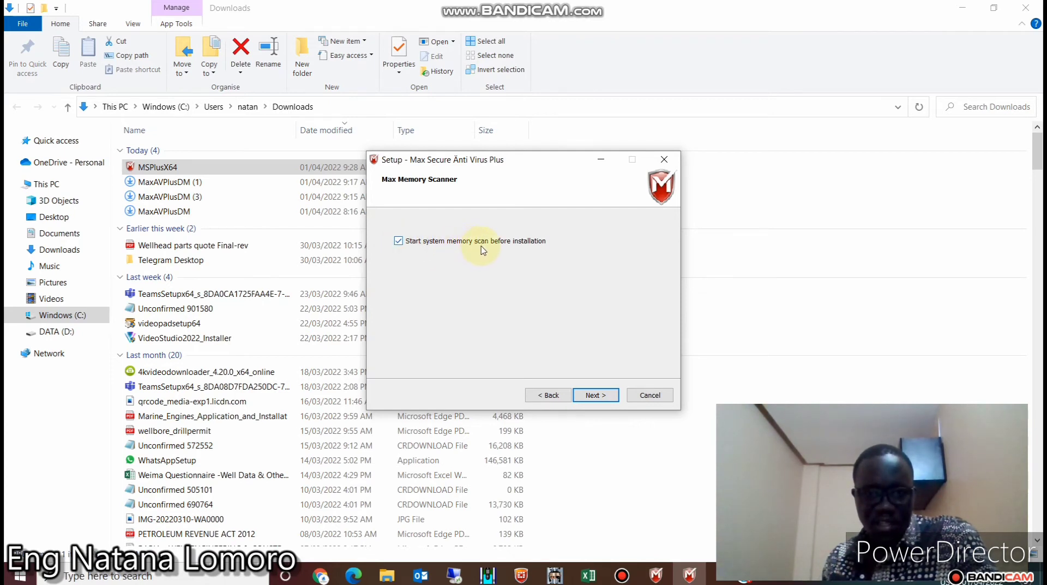
# Continue with 'Start system memory scan before installation' left checked.
pyautogui.click(596, 395)
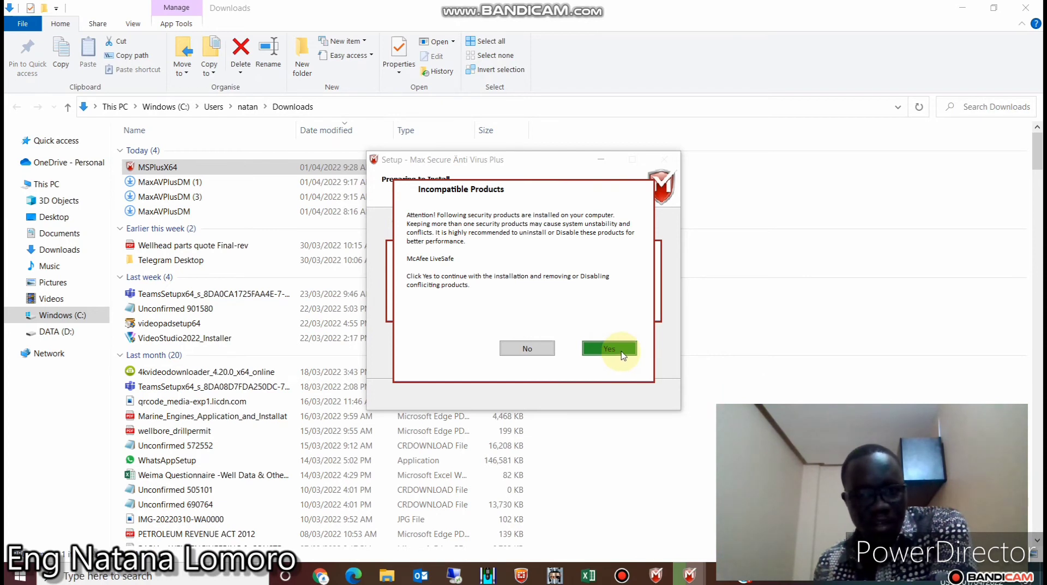
# Answer No twice to keep McAfee LiveSafe and continue setup.
pyautogui.click(530, 349)
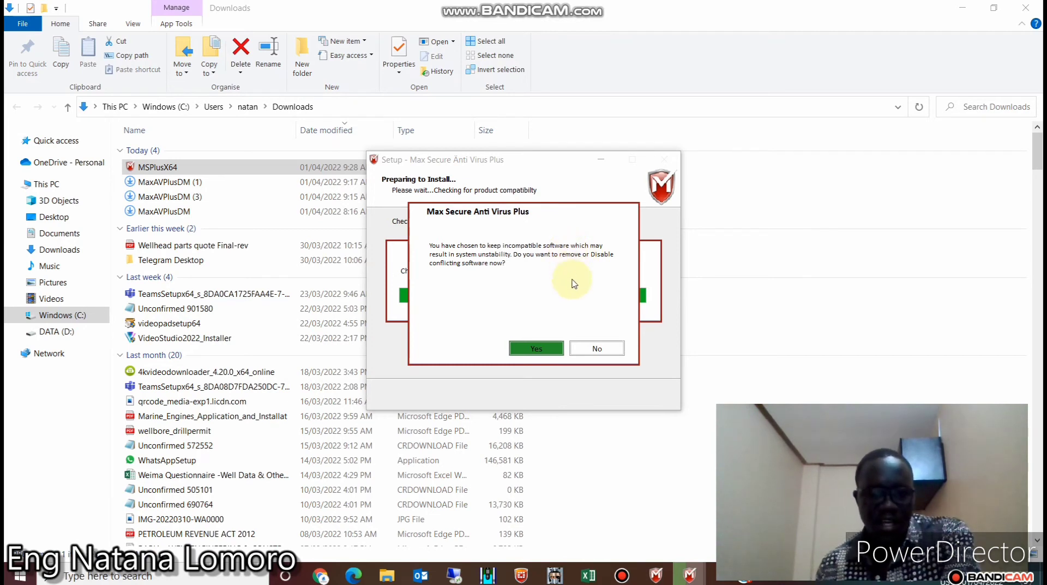
pyautogui.click(589, 350)
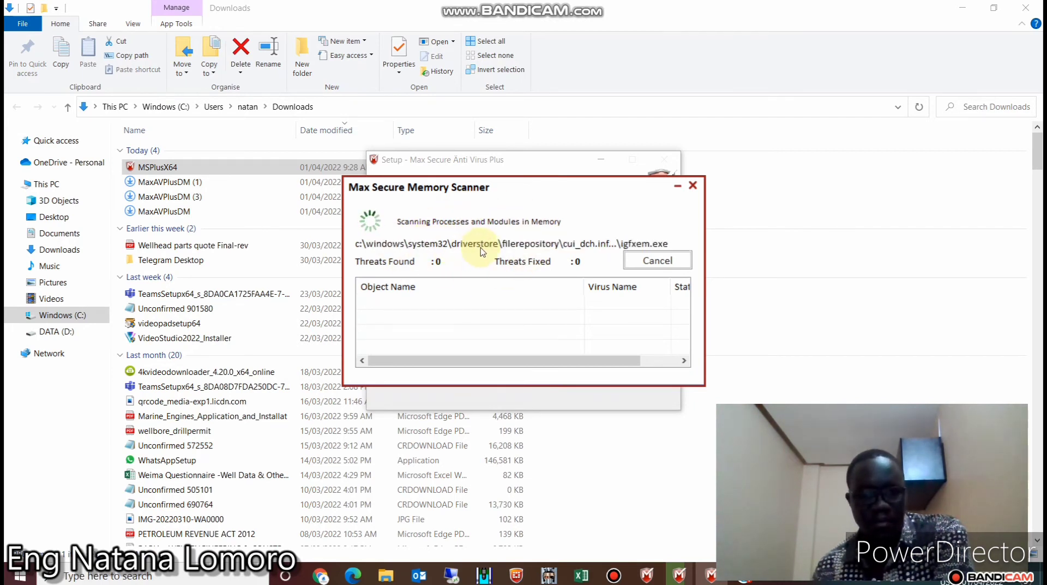
# Wait for the memory scan and installation to finish and the registration screen to appear.
pyautogui.hscroll(2, 511, 332)
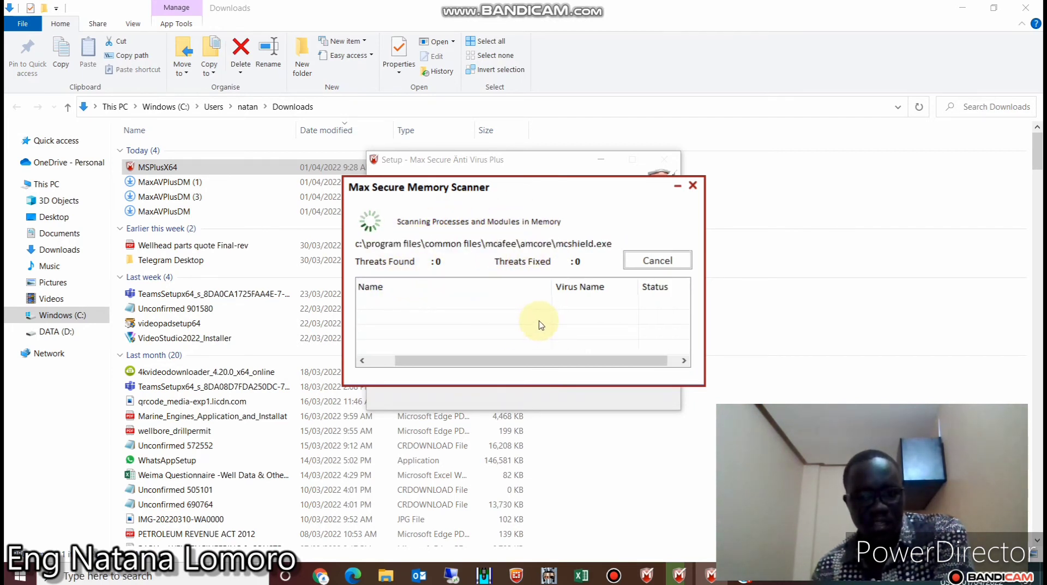
pyautogui.hscroll(-2, 542, 322)
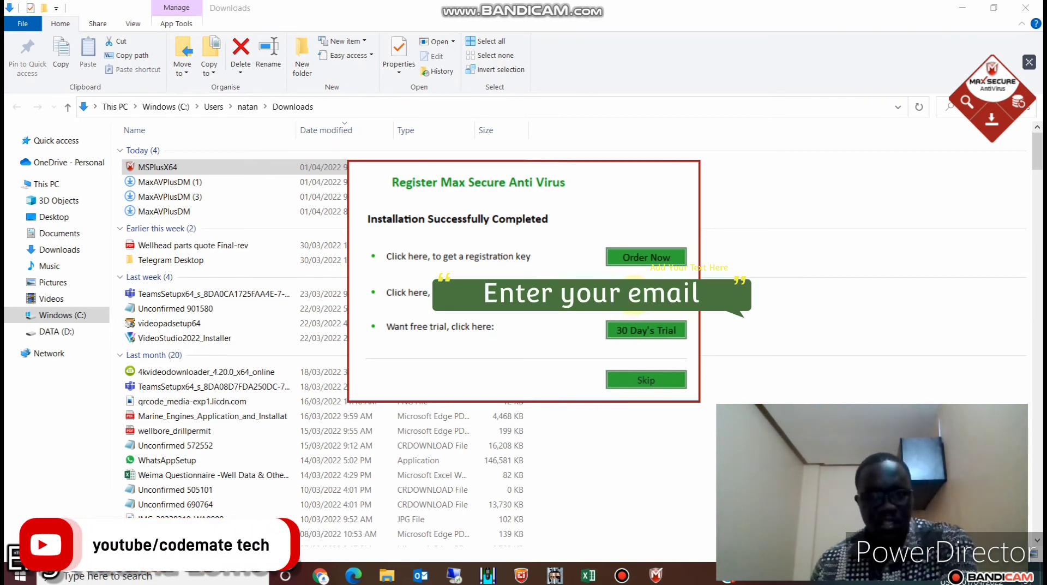
# Open the registration form and clear the pre-filled first and last names.
pyautogui.click(634, 295)
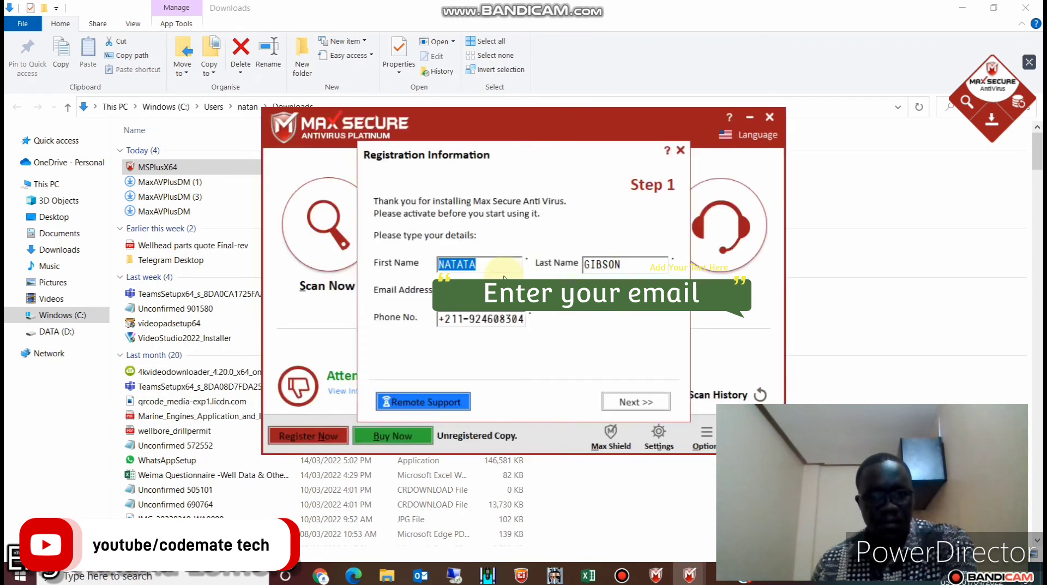
pyautogui.moveTo(486, 264); pyautogui.dragTo(435, 266)
pyautogui.press('BackSpace')
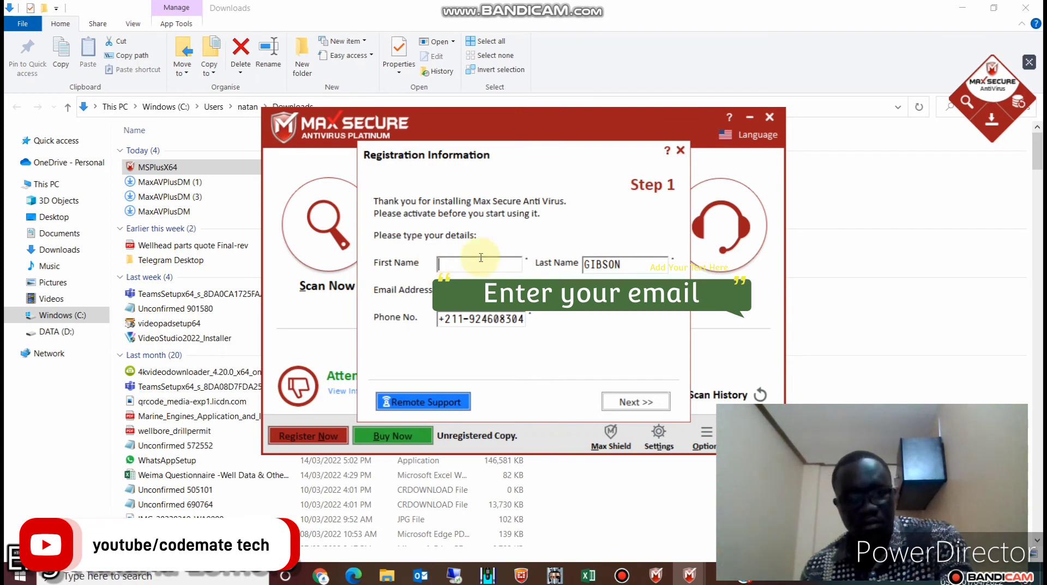
pyautogui.moveTo(642, 265); pyautogui.dragTo(583, 261)
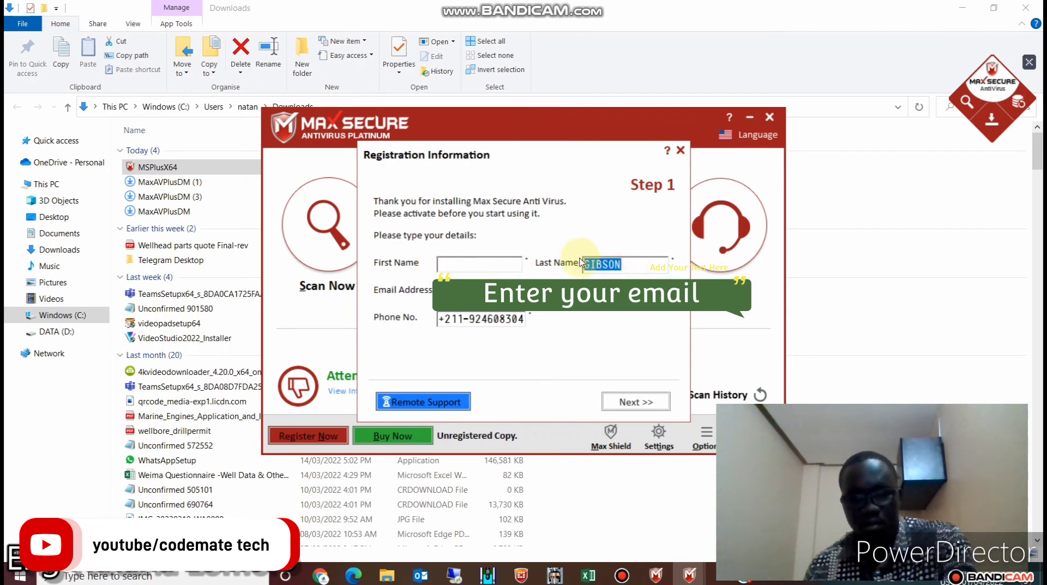
pyautogui.press('BackSpace')
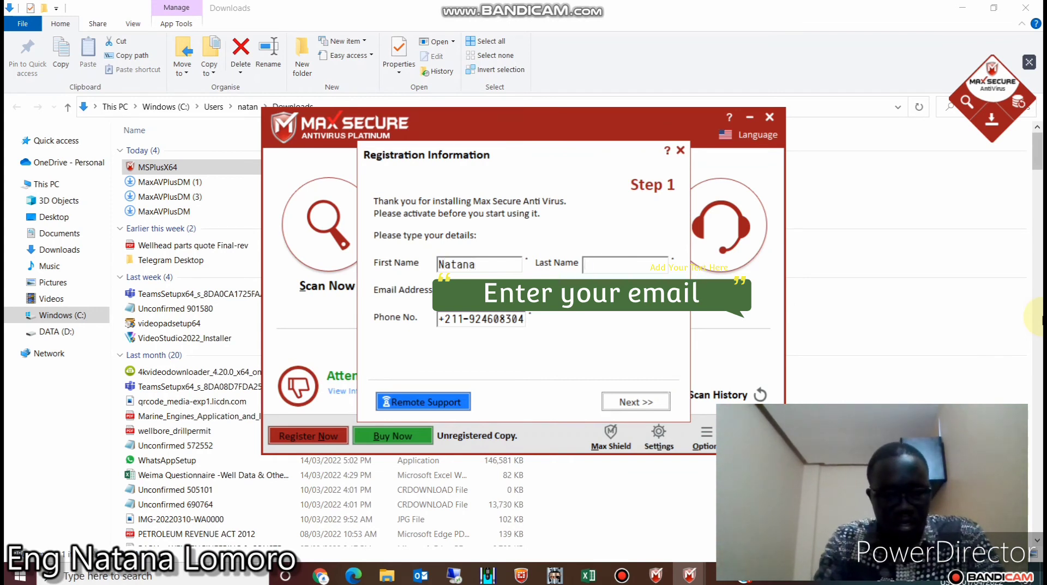
# Fill in the user's e-mail address and advance to Step 2.
pyautogui.press('Tab')
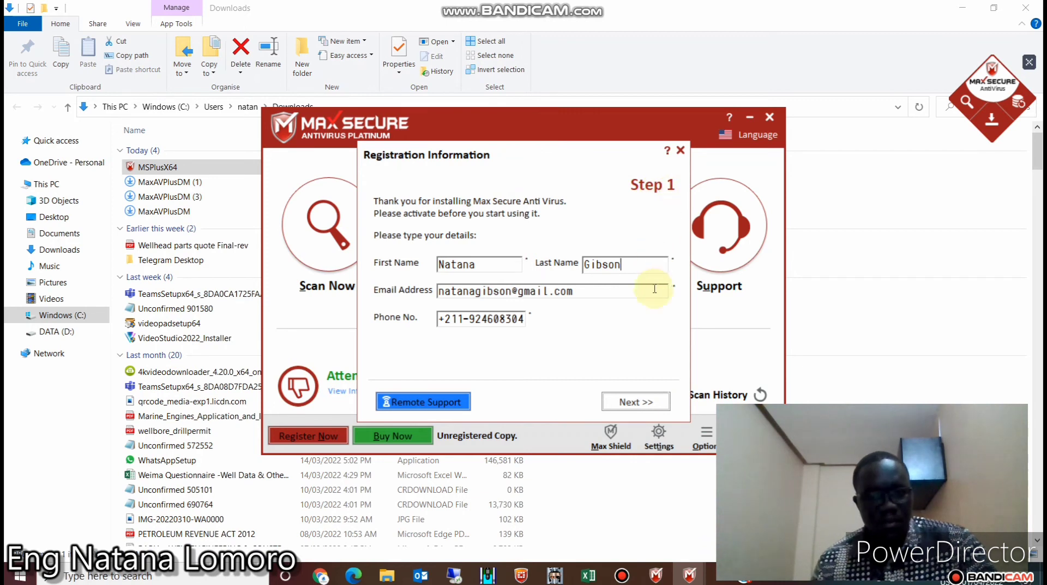
pyautogui.click(637, 404)
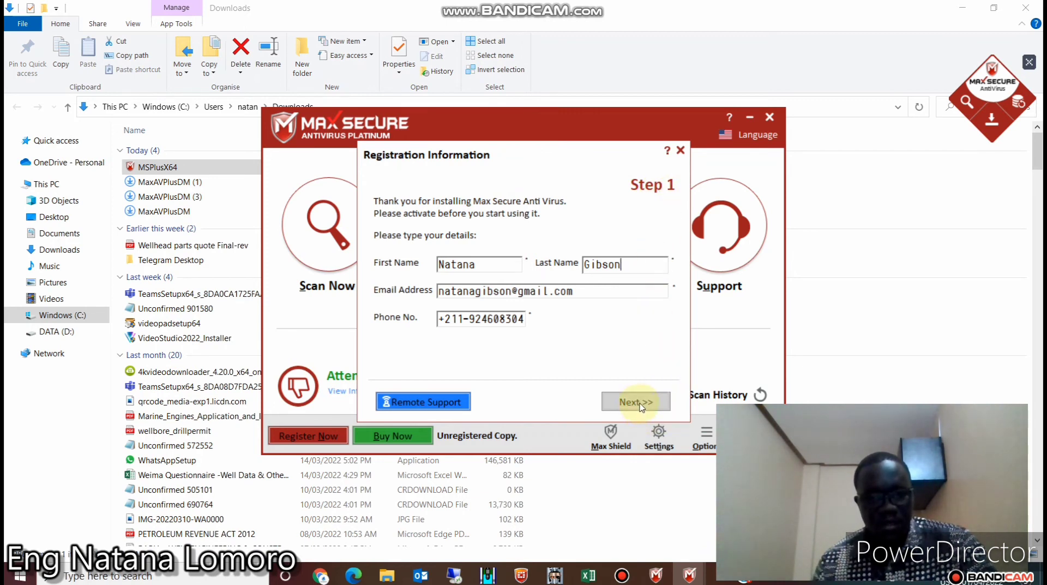
pyautogui.click(640, 405)
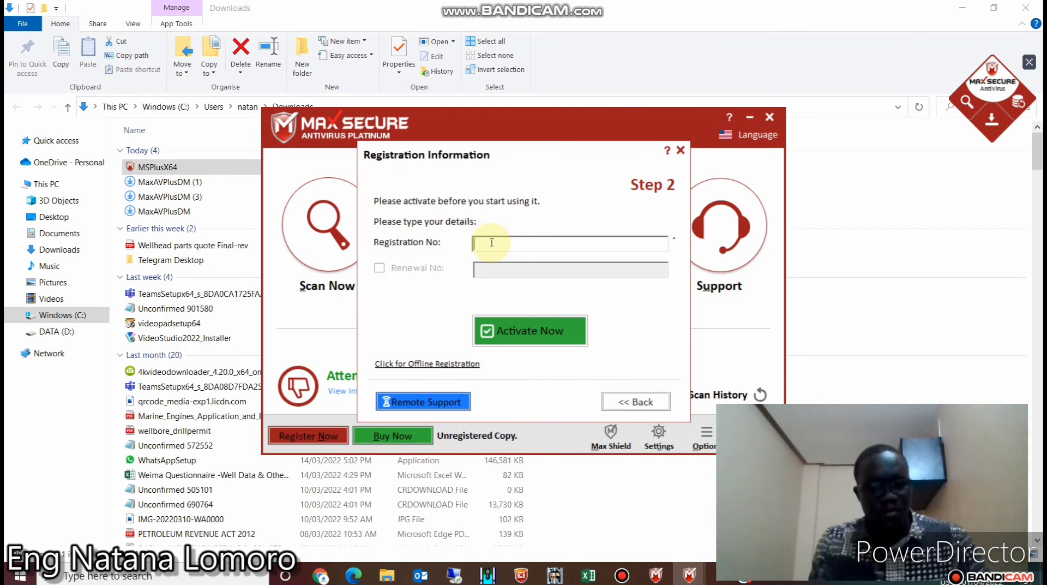
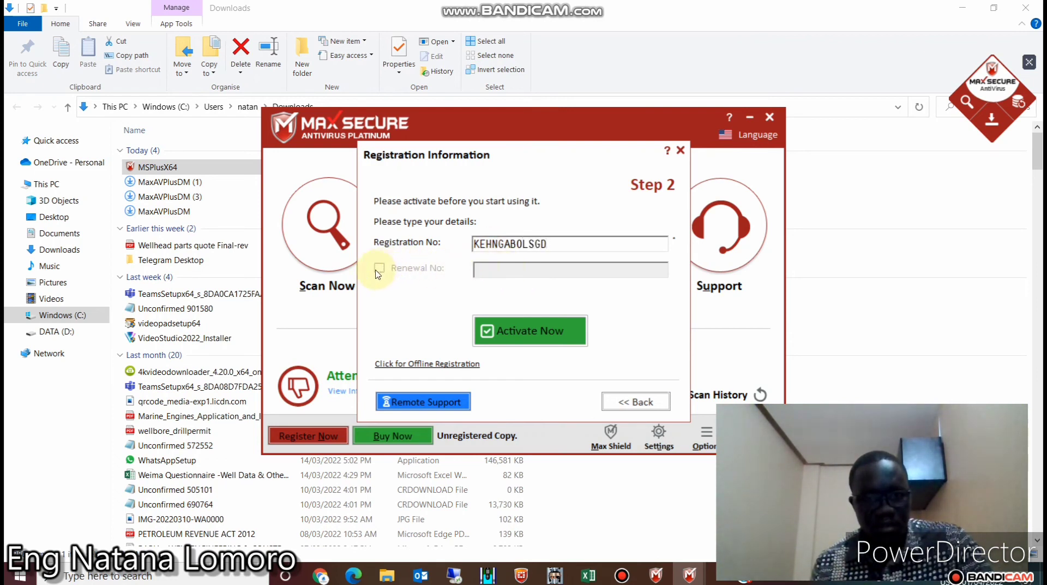
# Enter the registration key and try Activate Now, which fails without internet.
pyautogui.click(521, 334)
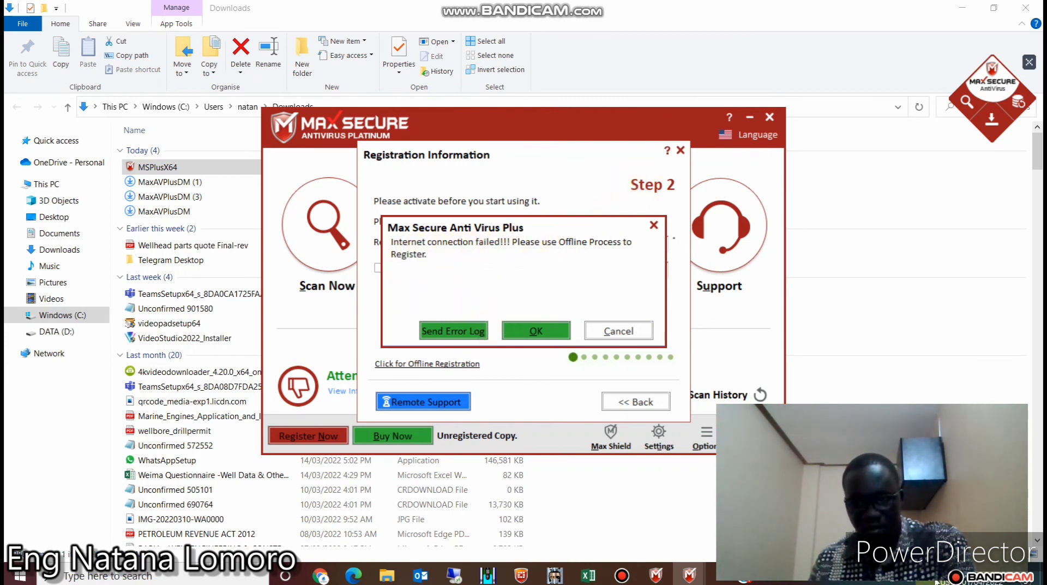
pyautogui.click(952, 575)
pyautogui.click(873, 248)
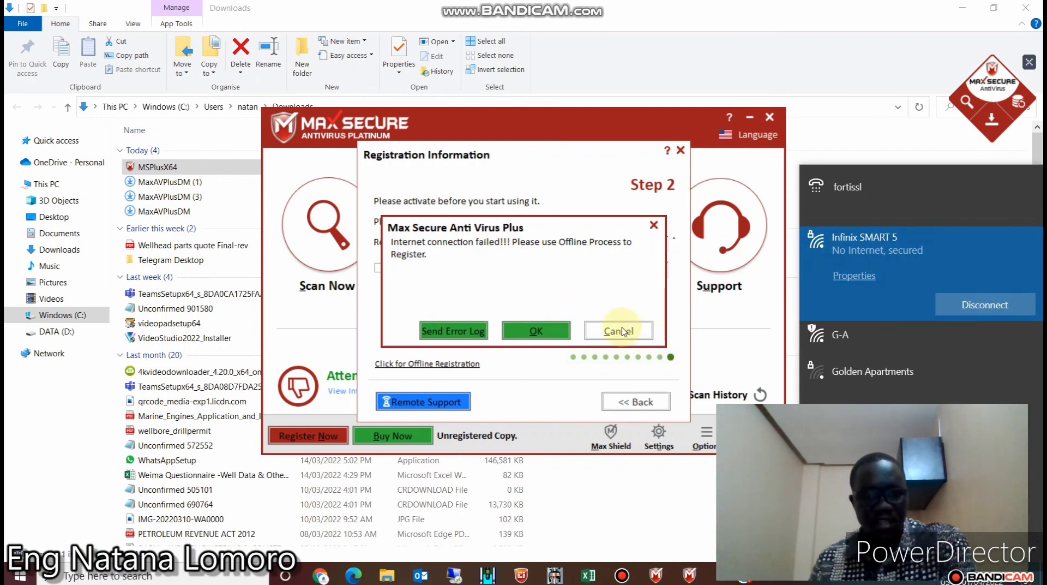
pyautogui.click(665, 218)
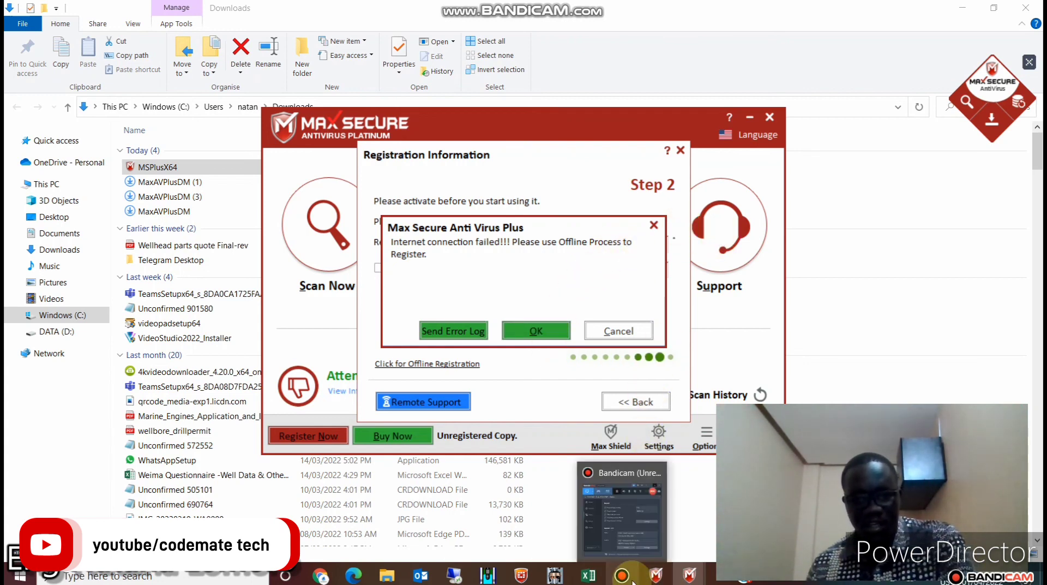
pyautogui.click(622, 502)
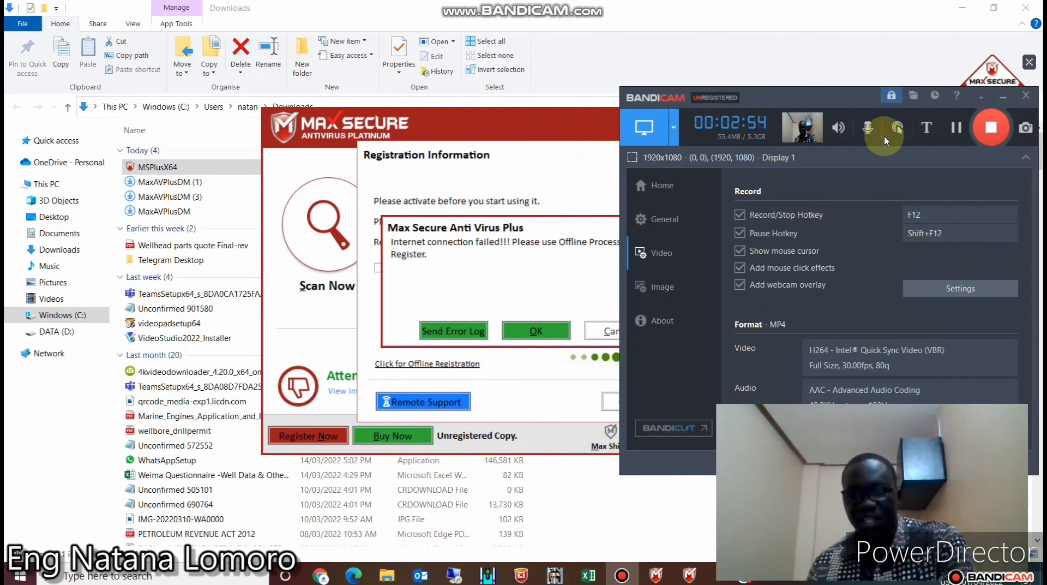
pyautogui.click(985, 130)
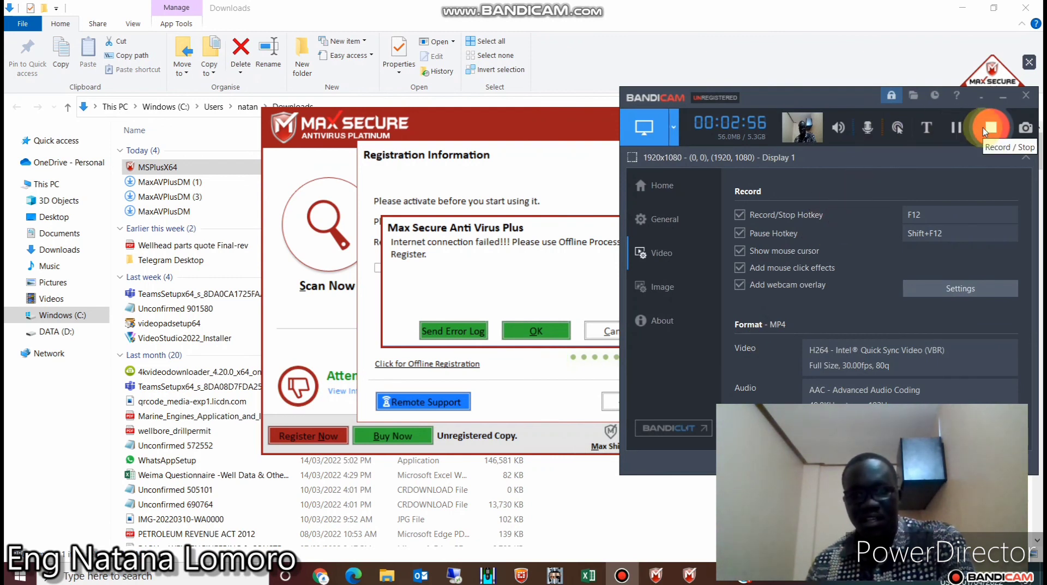